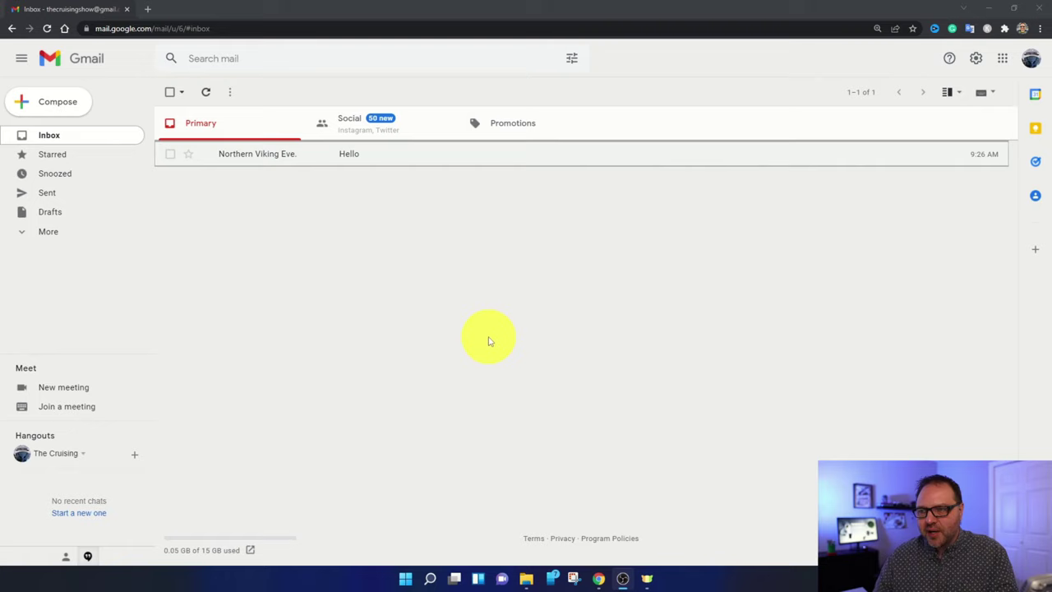
# Step: Preview the lake photo file from the desktop, then return to a maximized browser
pyautogui.doubleClick(480, 10)
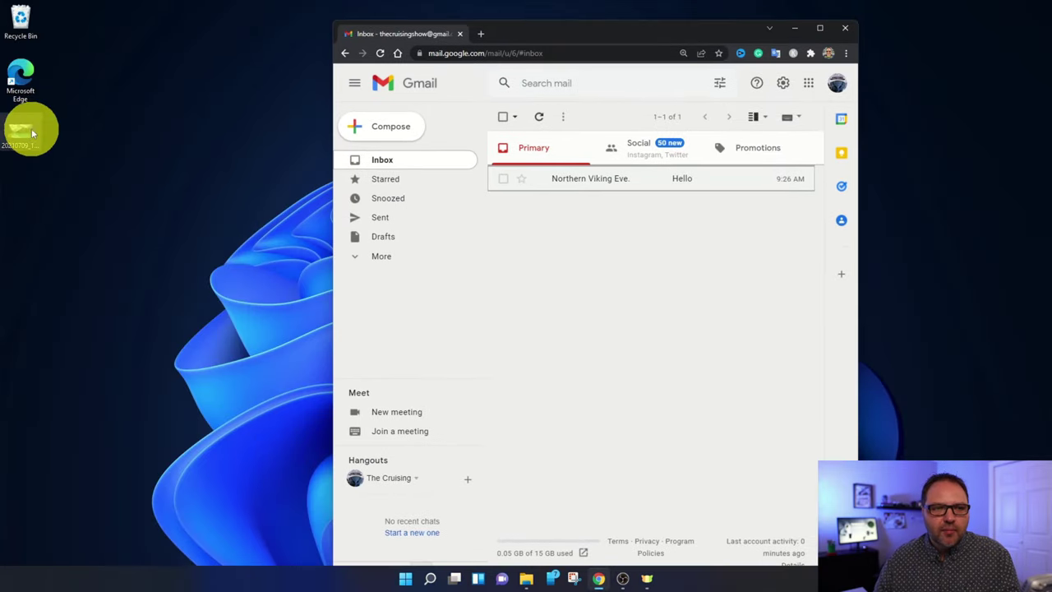
pyautogui.doubleClick(32, 128)
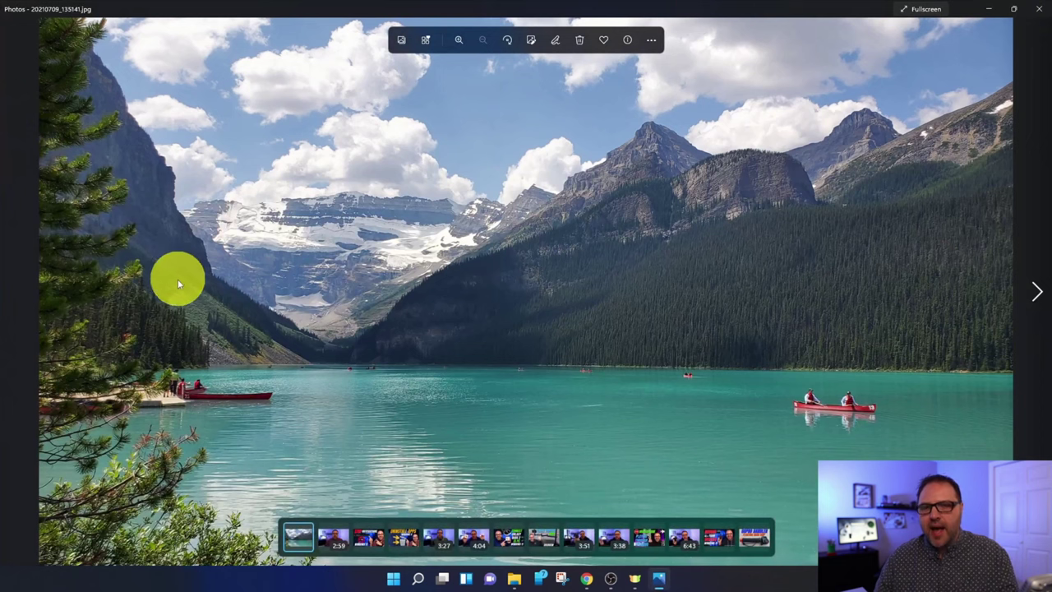
pyautogui.click(1037, 11)
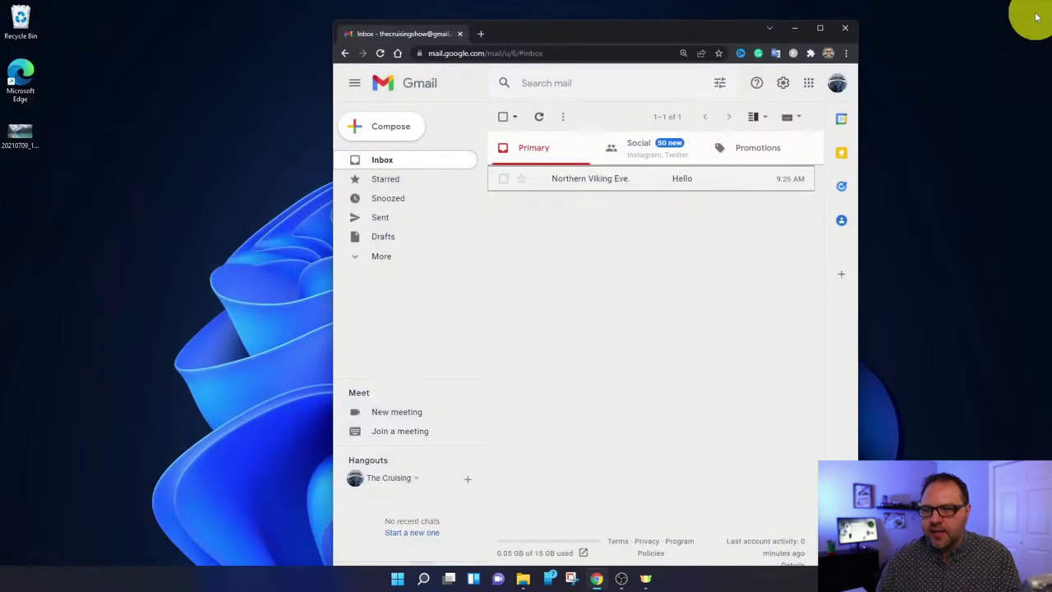
pyautogui.click(820, 31)
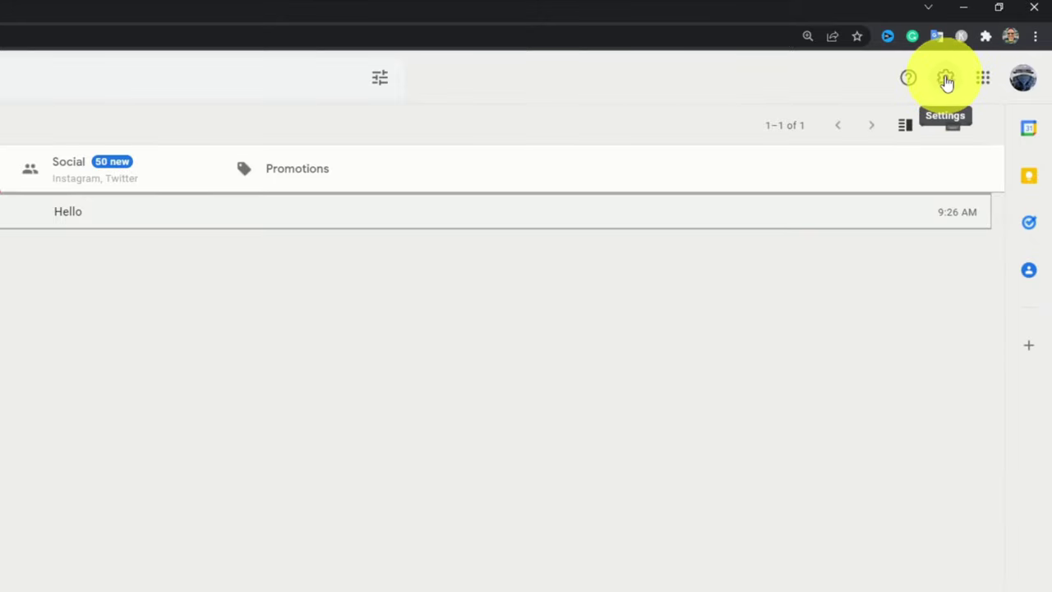
# Step: From Gmail's quick settings, open the Pick your theme gallery and browse its backgrounds
pyautogui.click(947, 79)
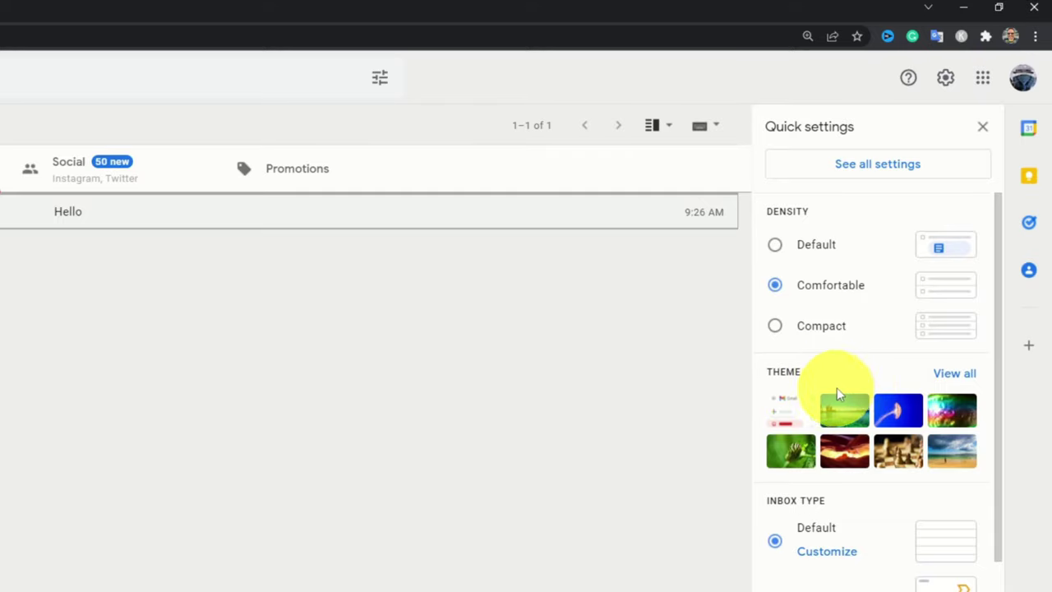
pyautogui.click(956, 371)
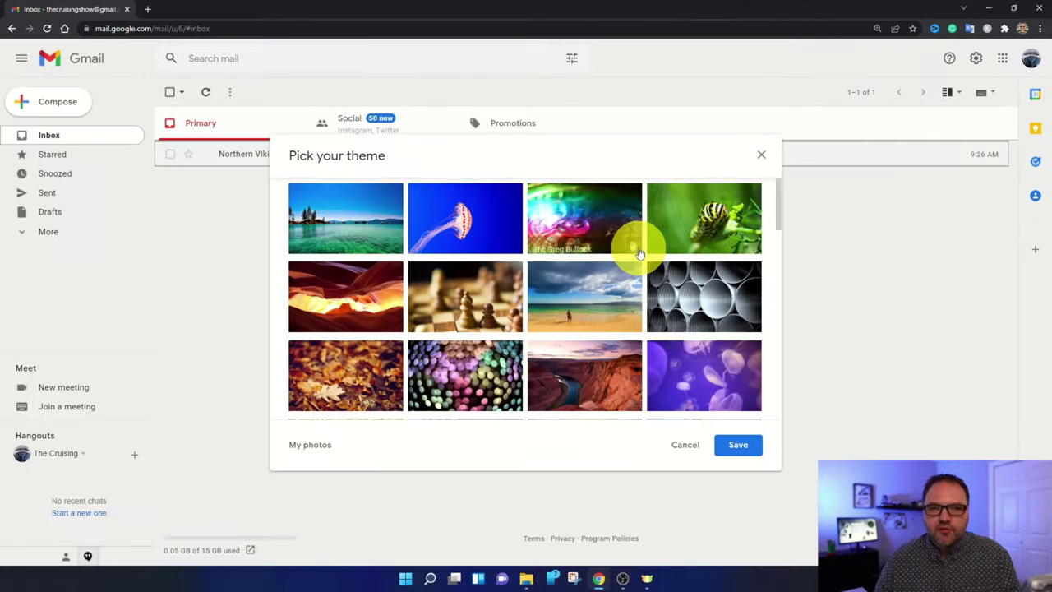
pyautogui.scroll(-3, 510, 329)
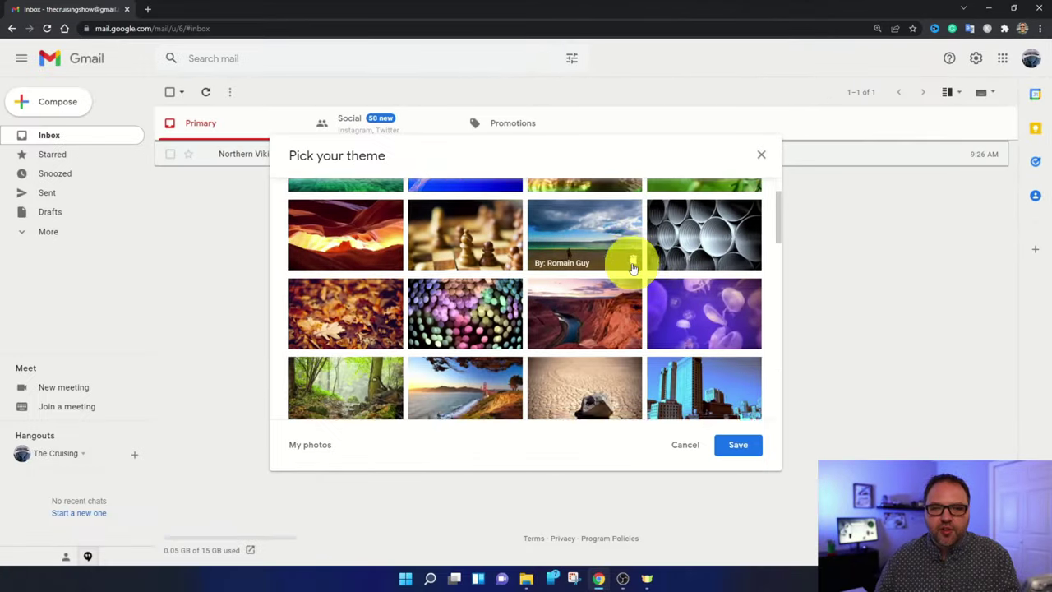
pyautogui.scroll(-2, 633, 268)
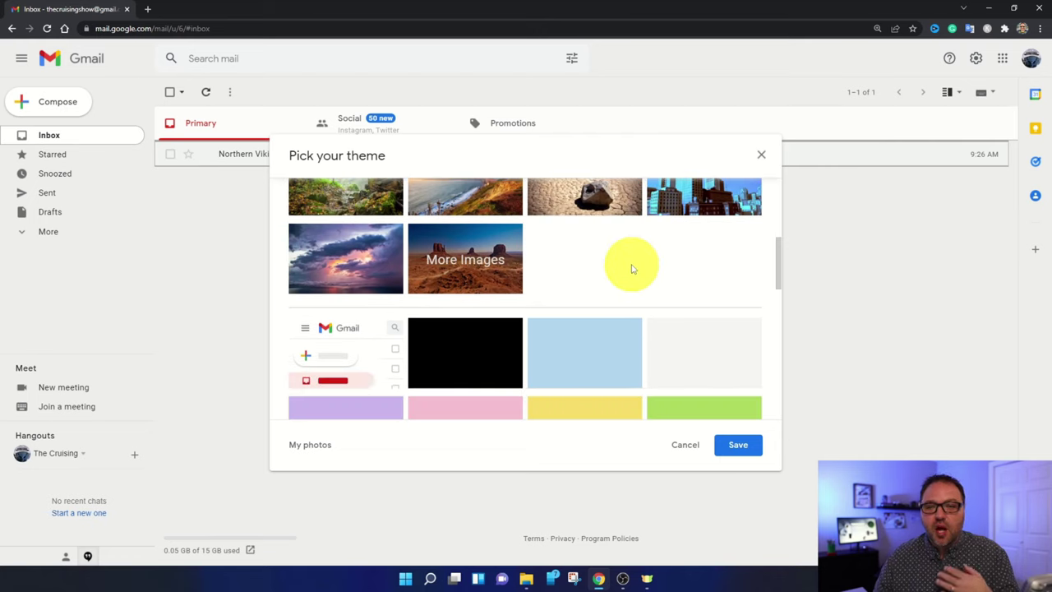
pyautogui.scroll(1, 632, 268)
pyautogui.scroll(-3, 633, 269)
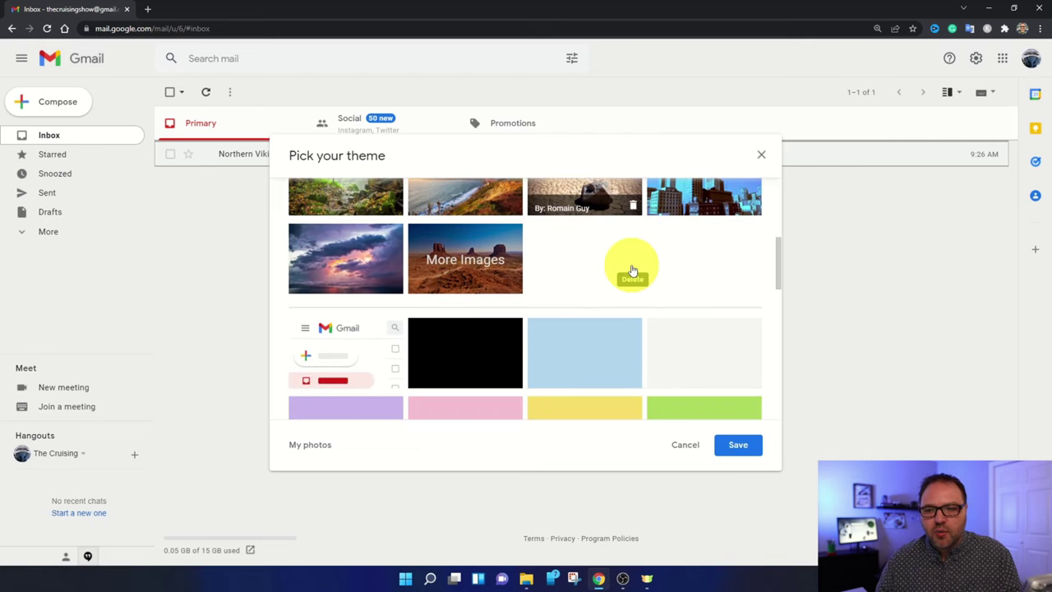
pyautogui.scroll(-1, 633, 269)
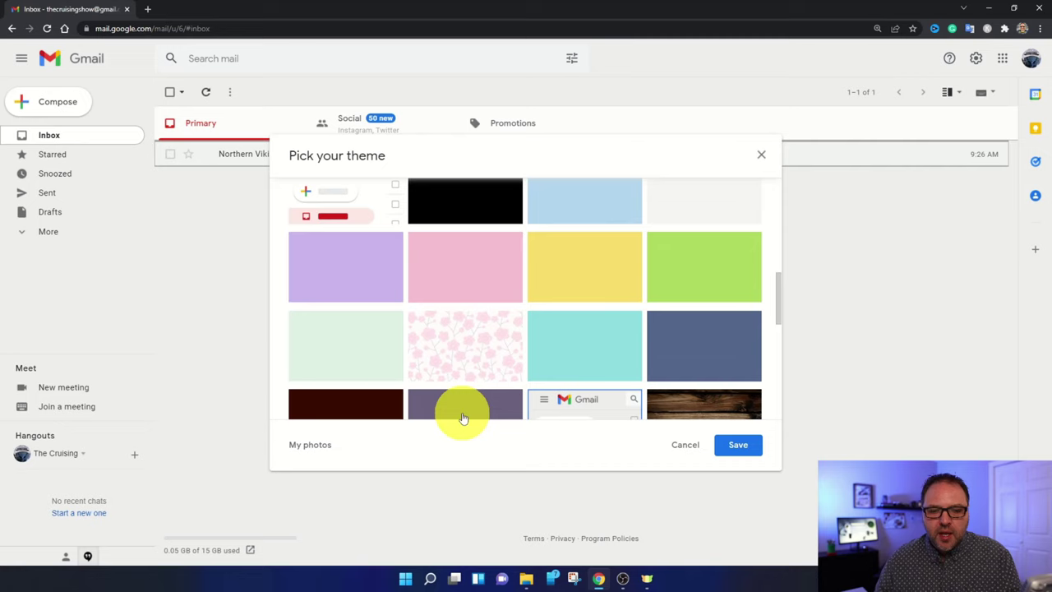
# Step: Check My photos (only Profile photos), preview the lake JPG in a tab, then close the image chooser
pyautogui.click(313, 448)
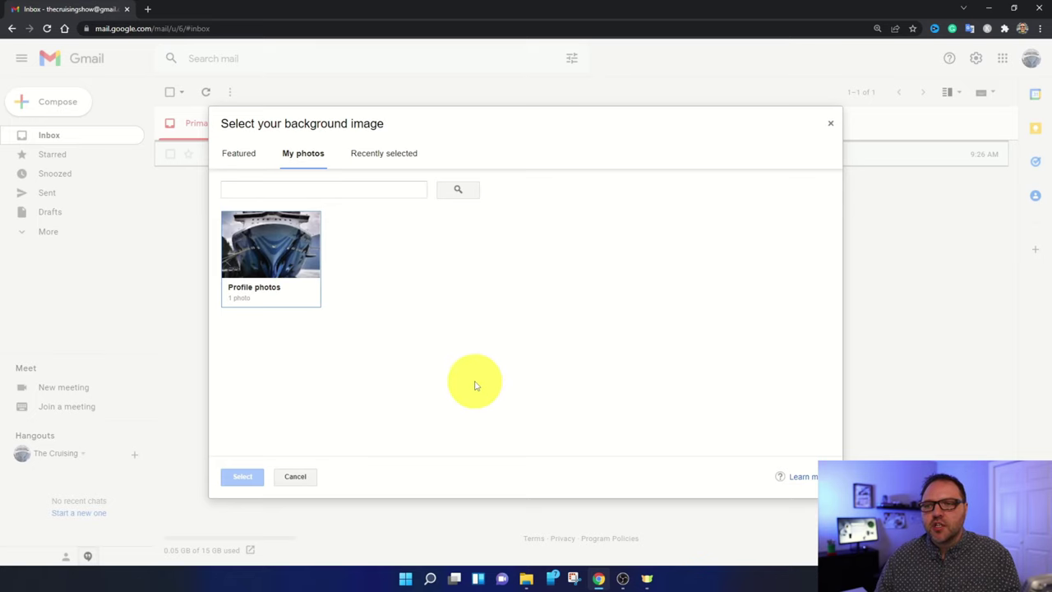
pyautogui.click(463, 289)
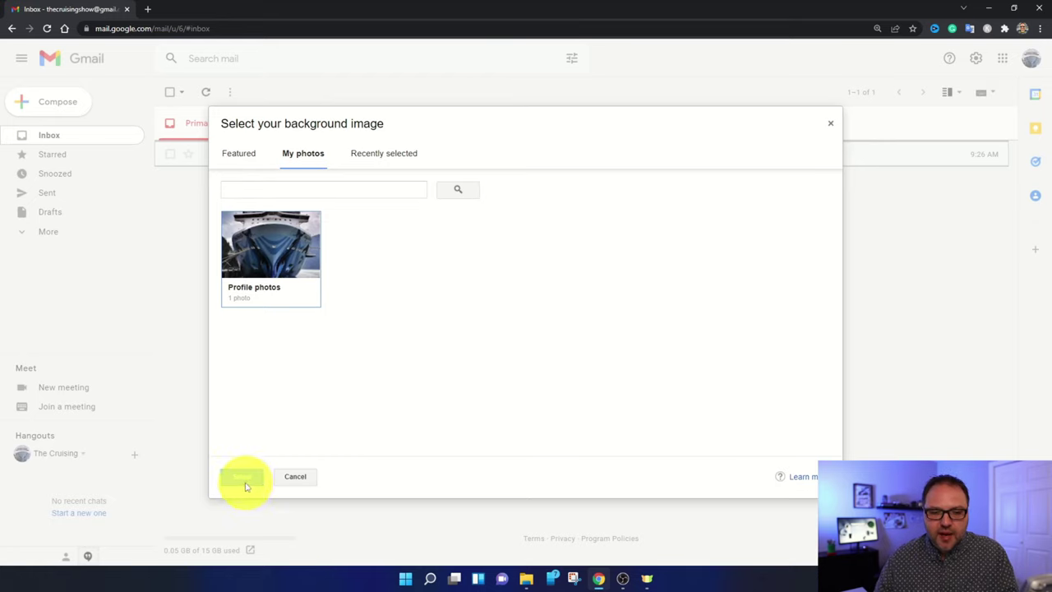
pyautogui.doubleClick(506, 7)
pyautogui.moveTo(24, 137); pyautogui.dragTo(629, 340)
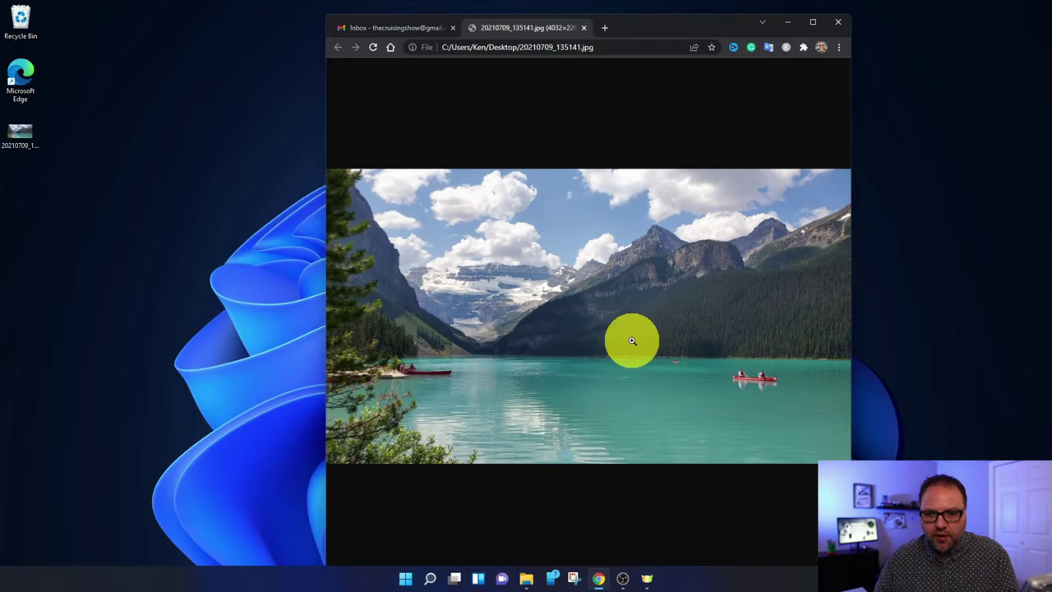
pyautogui.click(584, 29)
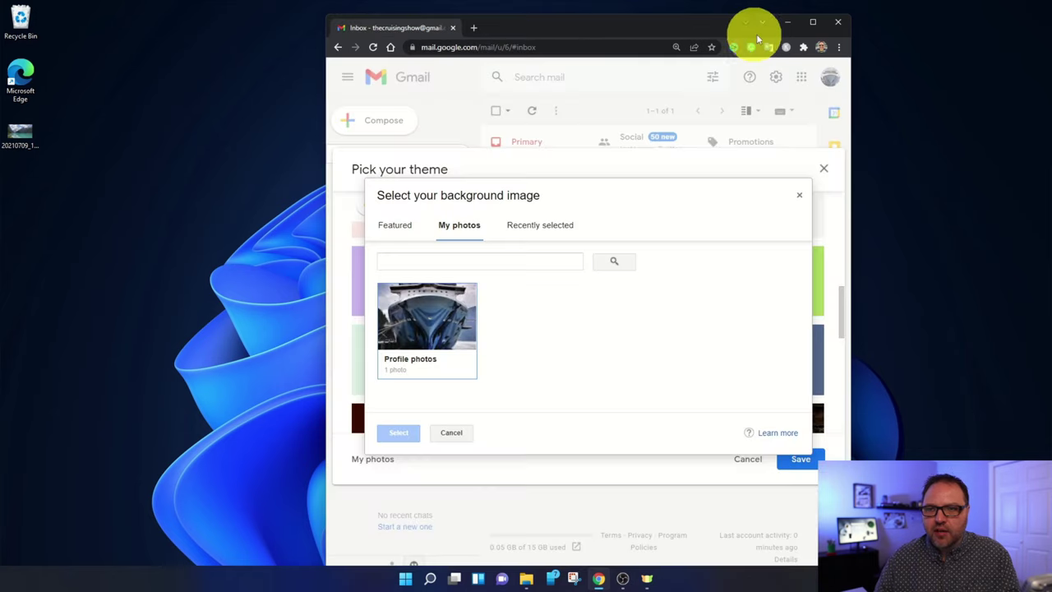
pyautogui.click(813, 22)
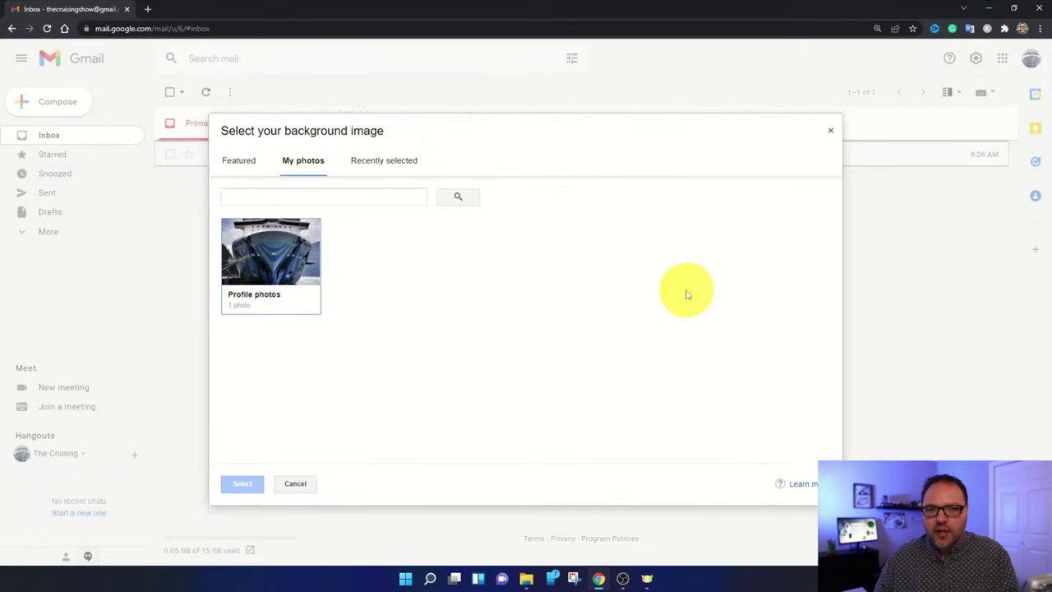
pyautogui.click(829, 123)
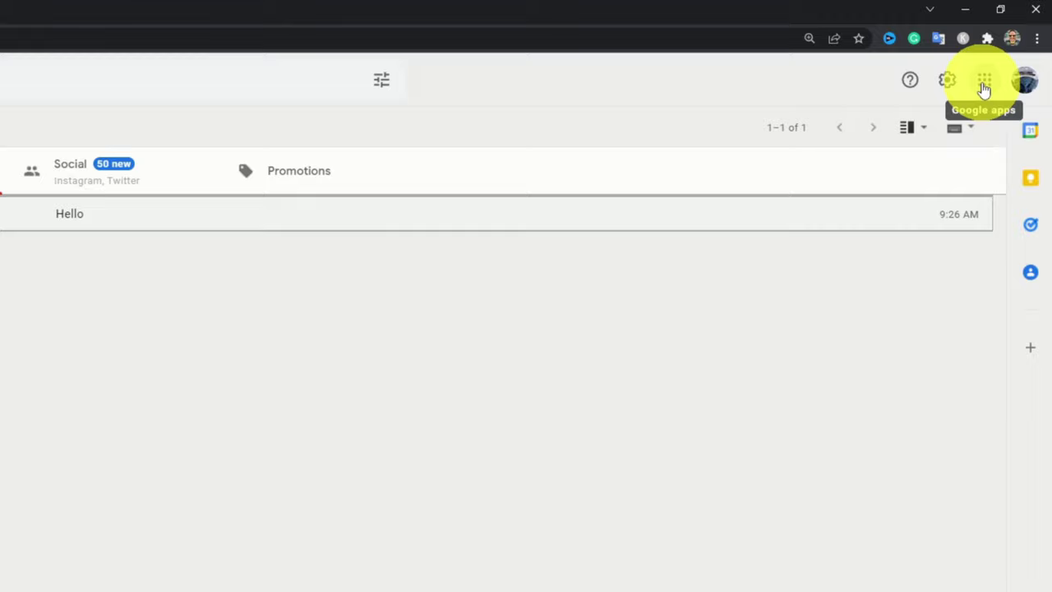
# Step: Open Google Photos in a new tab from the Google apps list
pyautogui.click(984, 82)
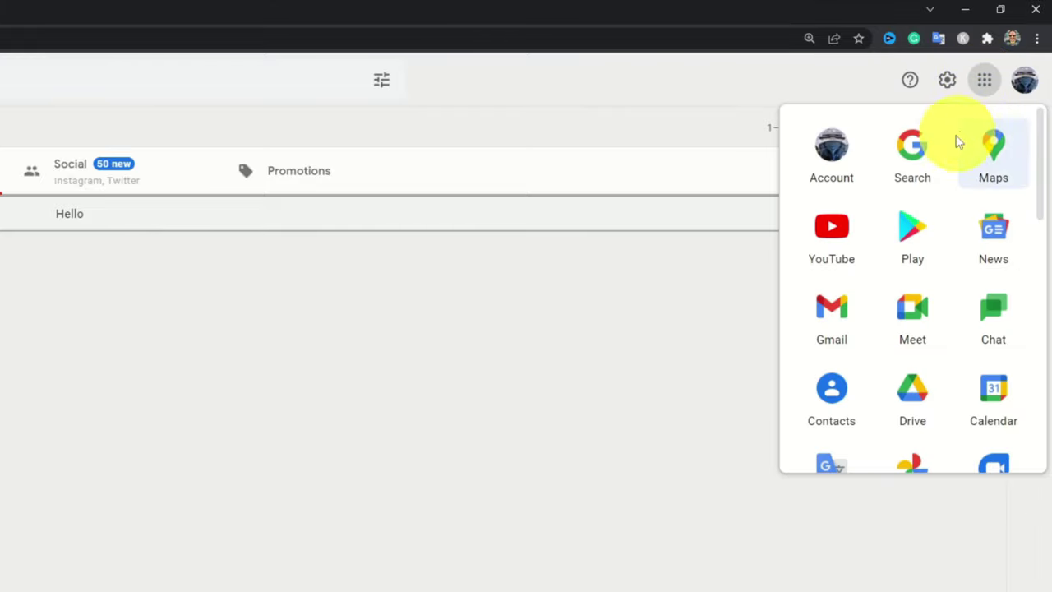
pyautogui.scroll(-2, 953, 148)
pyautogui.scroll(-2, 949, 205)
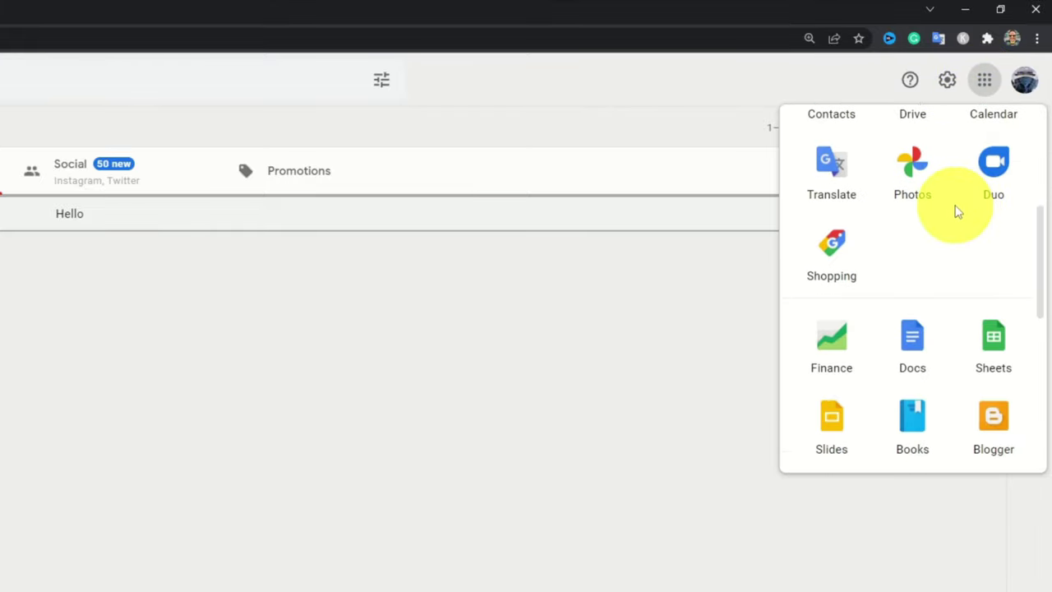
pyautogui.scroll(1, 937, 238)
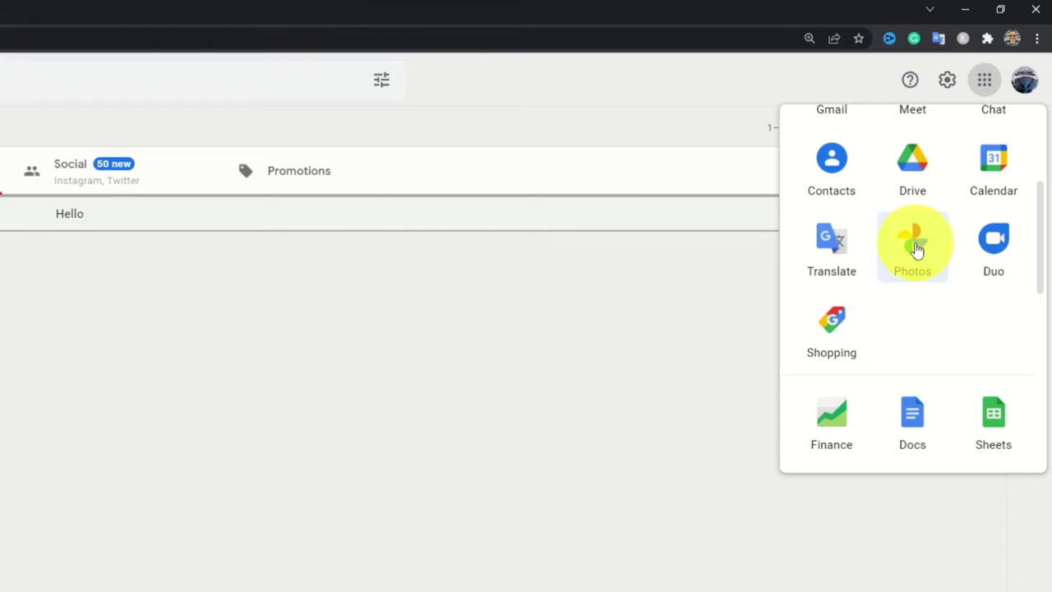
pyautogui.click(917, 249)
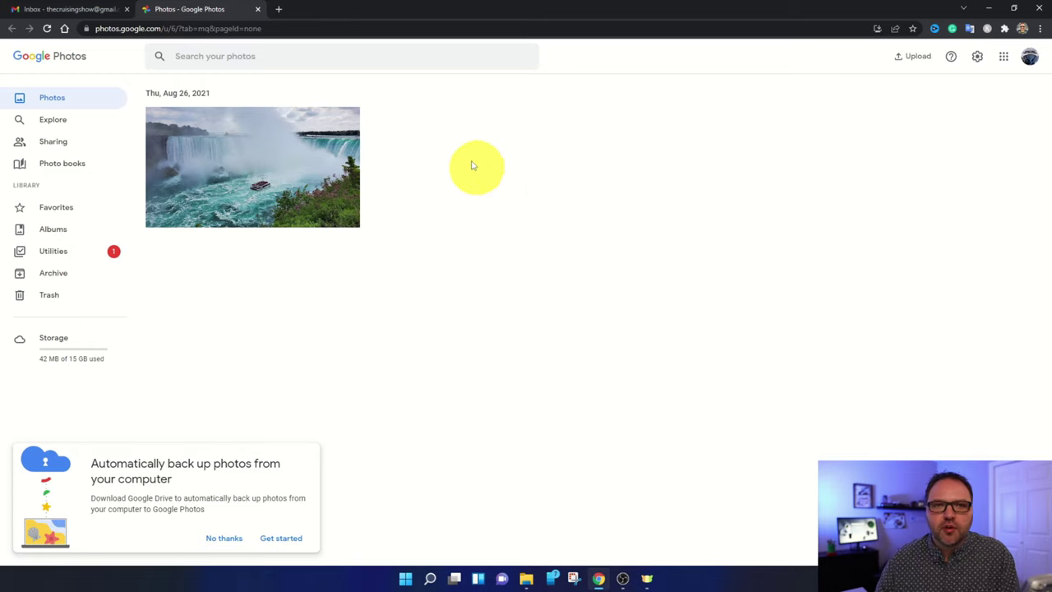
# Step: Drag the desktop lake photo into Google Photos to upload it, then reload the library
pyautogui.click(915, 63)
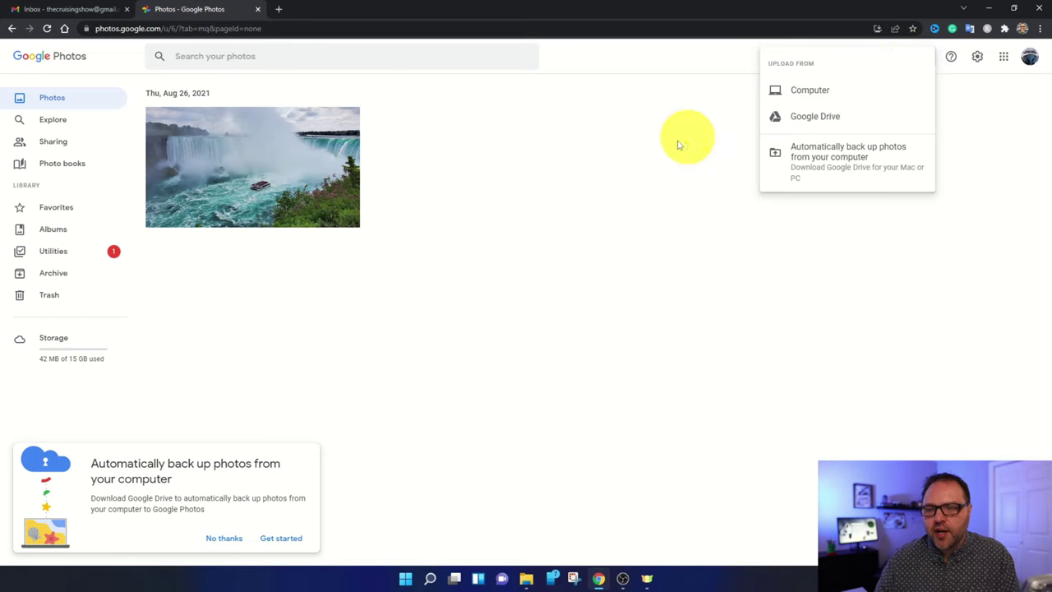
pyautogui.click(636, 164)
pyautogui.moveTo(511, 10); pyautogui.dragTo(576, 21)
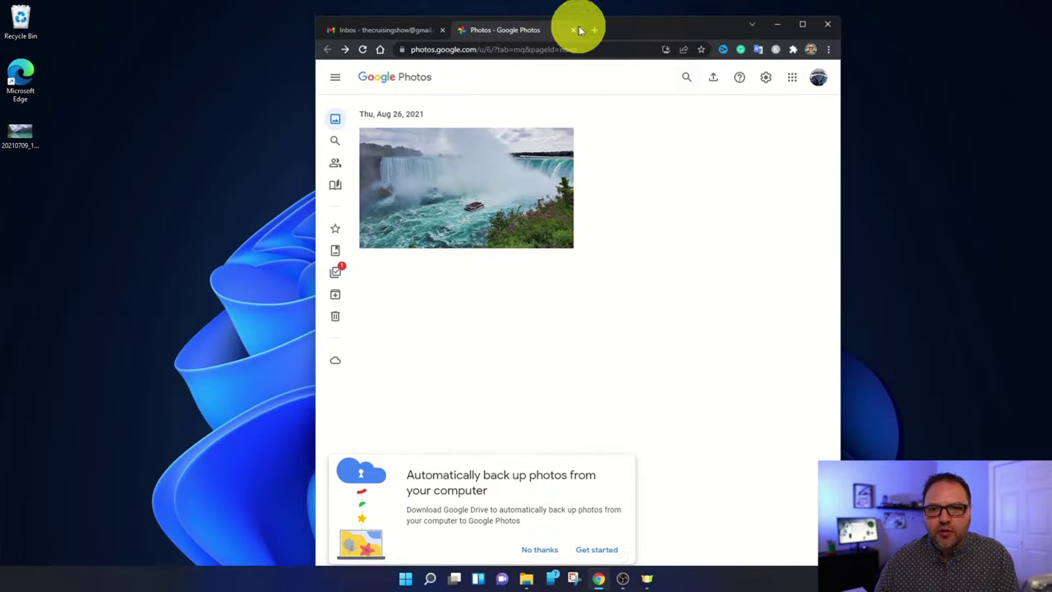
pyautogui.moveTo(42, 138); pyautogui.dragTo(683, 280)
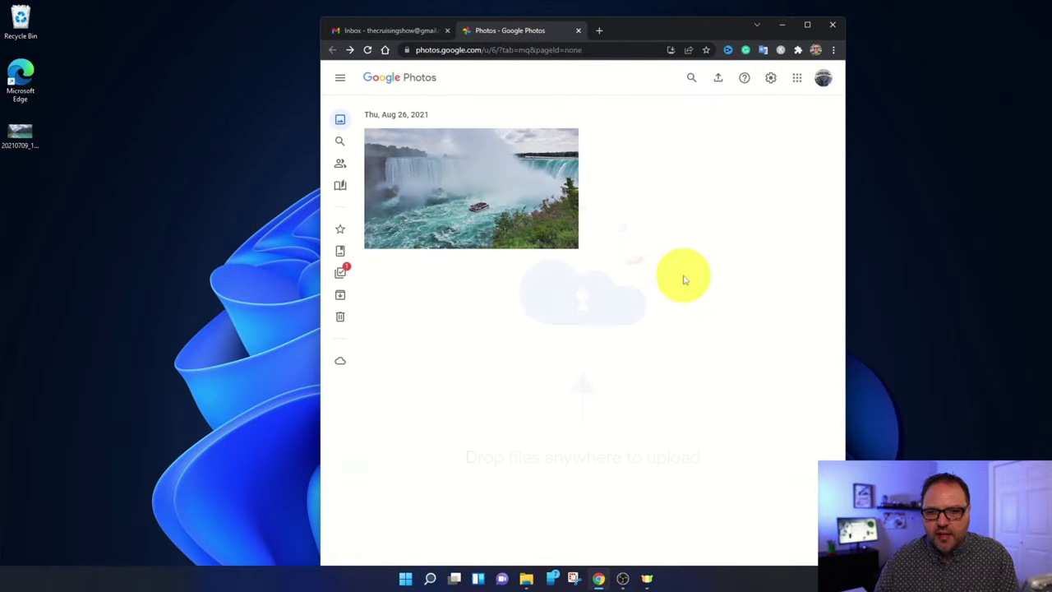
pyautogui.click(807, 24)
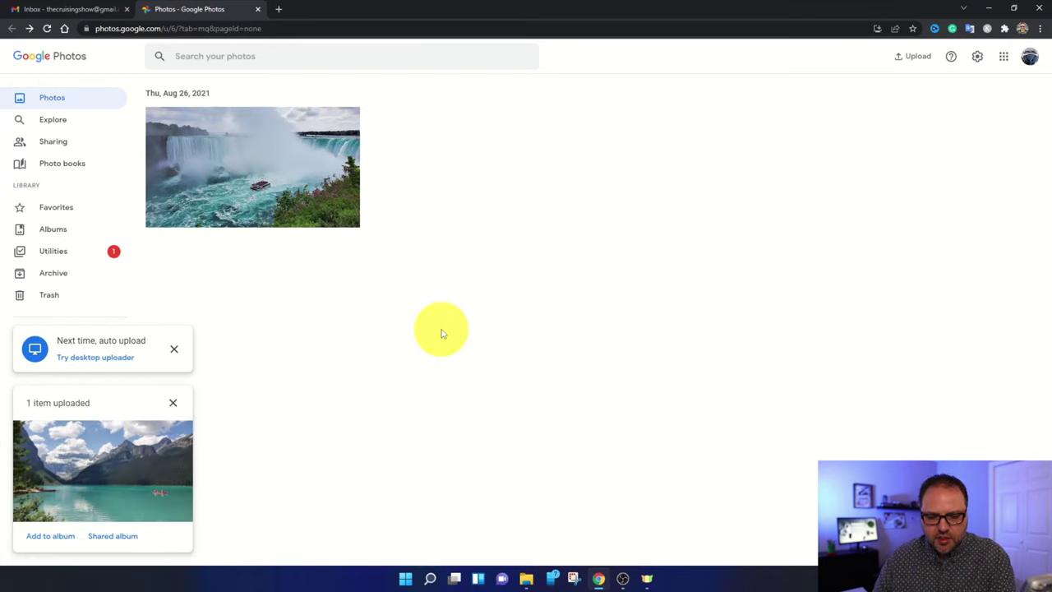
pyautogui.press('F5')
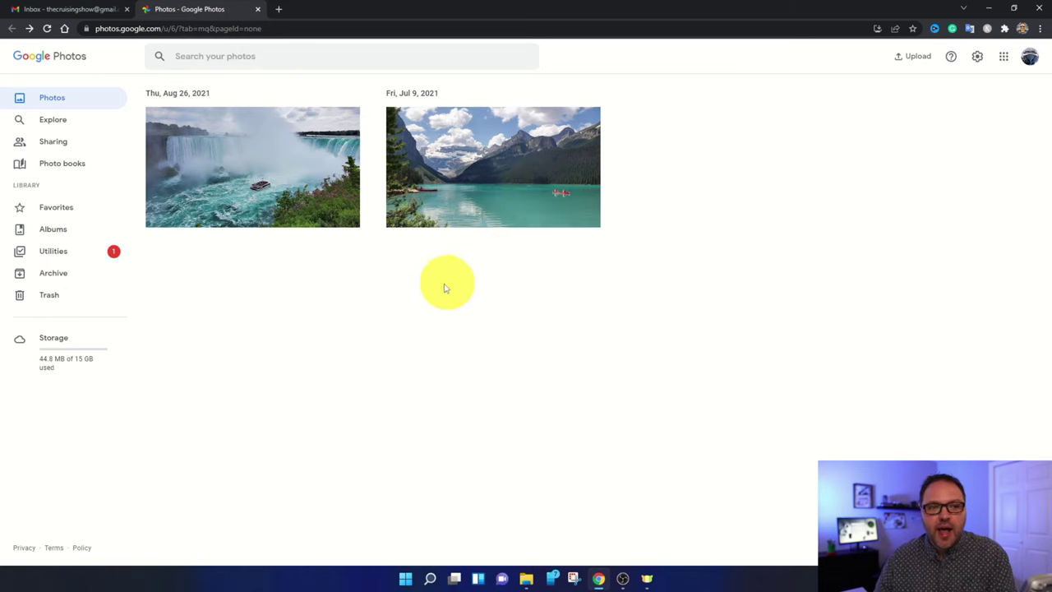
# Step: Create Album 1 with the waterfall and lake photos, then return to the Albums page
pyautogui.click(55, 234)
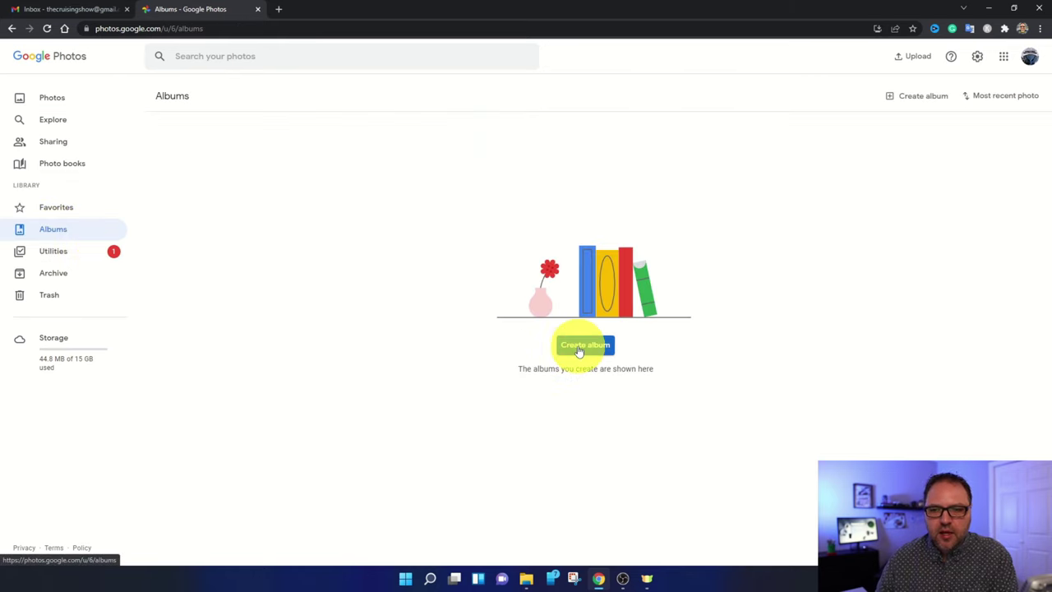
pyautogui.click(580, 349)
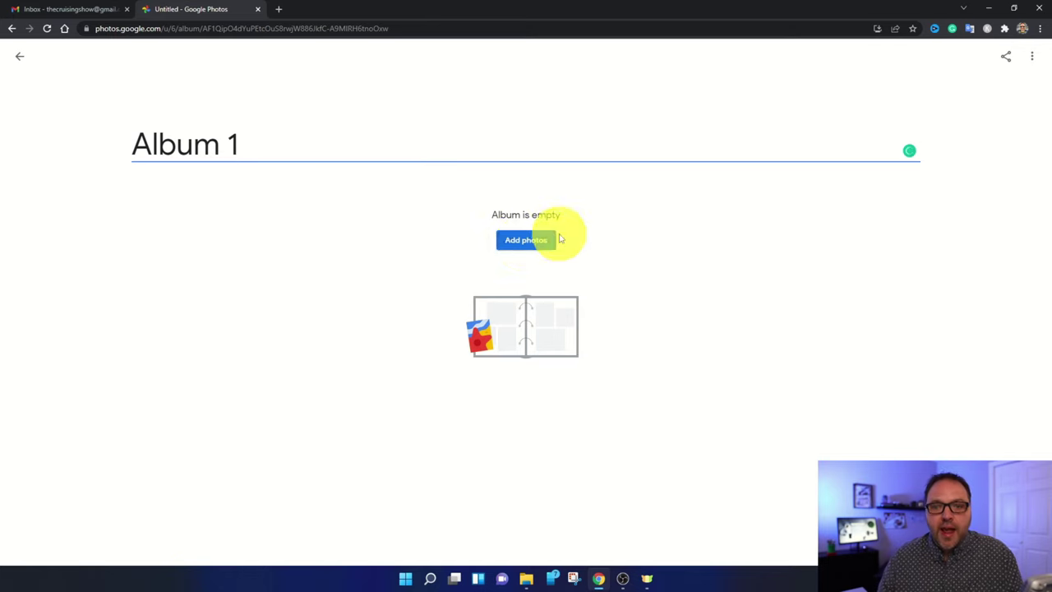
pyautogui.click(531, 244)
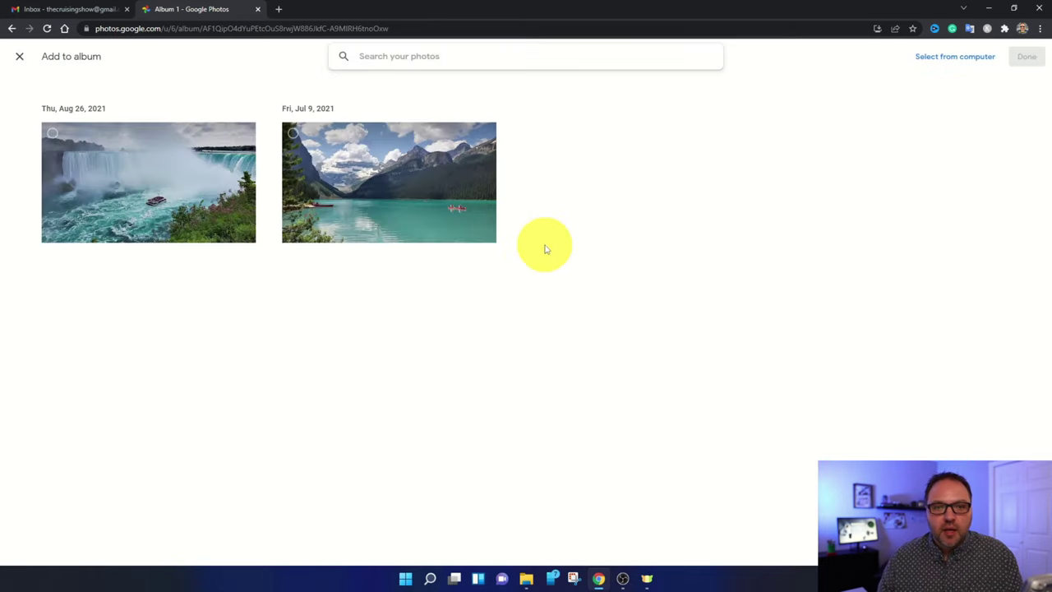
pyautogui.click(55, 140)
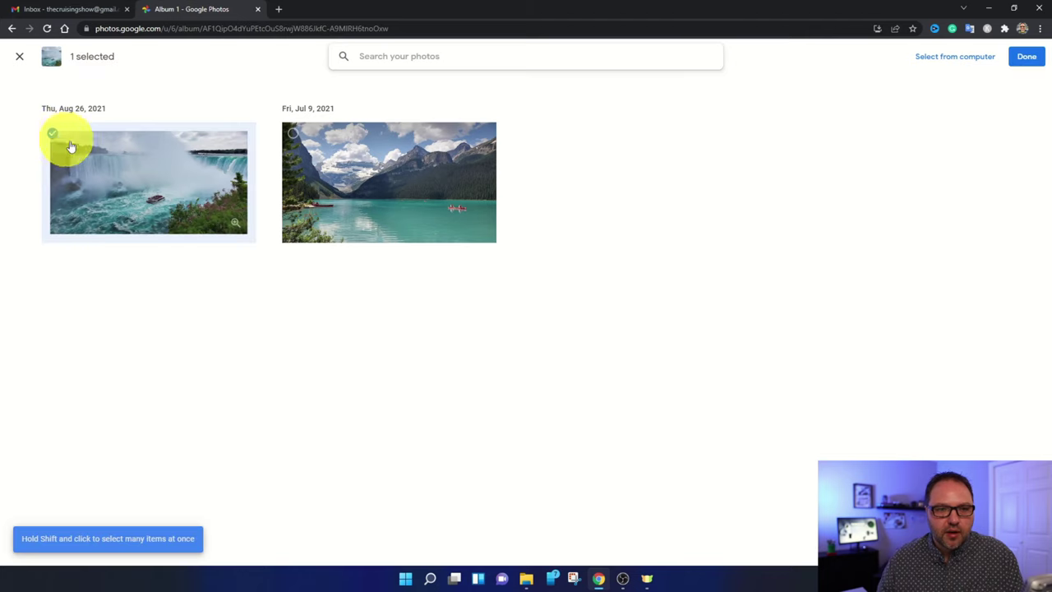
pyautogui.click(293, 136)
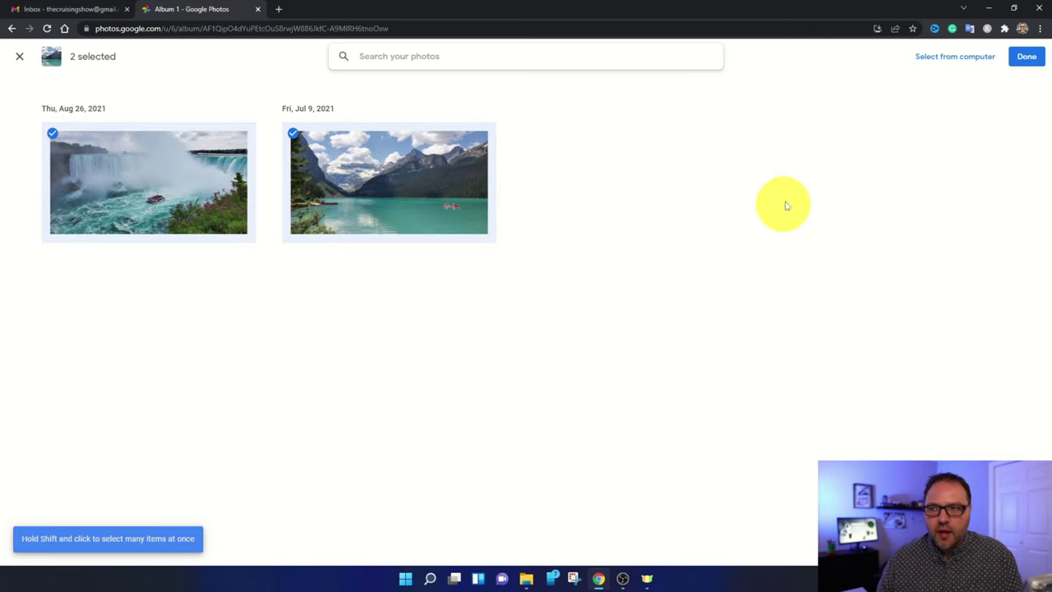
pyautogui.click(1026, 60)
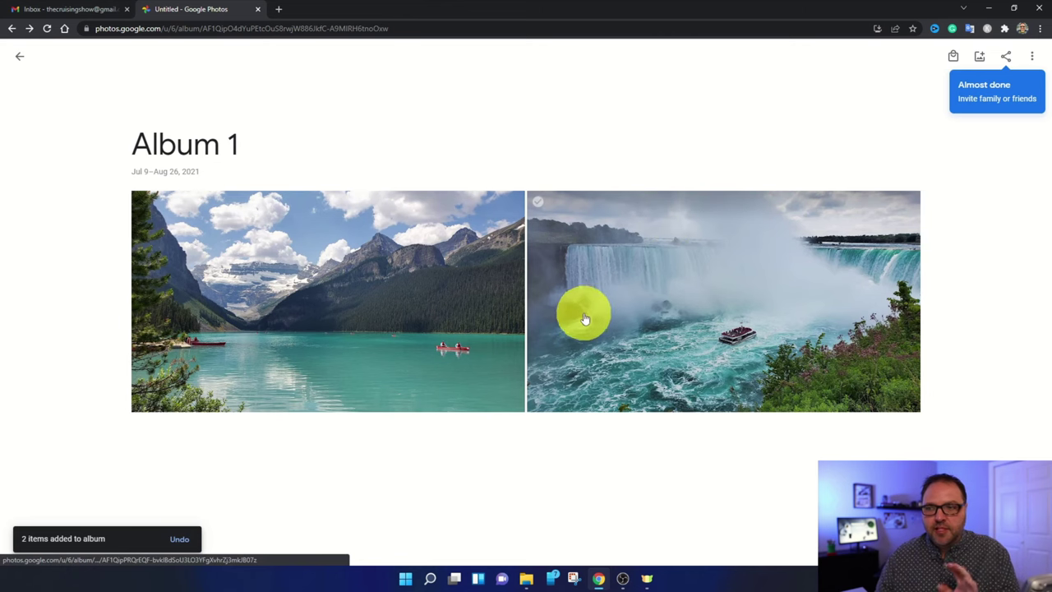
pyautogui.click(20, 58)
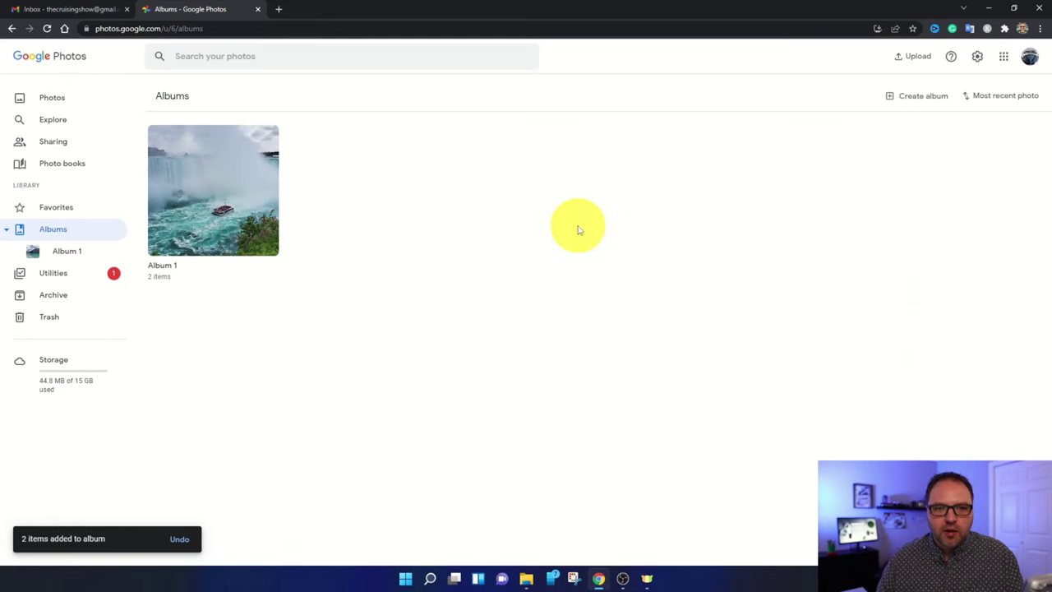
# Step: In the Gmail tab, open the theme gallery's My photos chooser showing Album 1
pyautogui.click(74, 9)
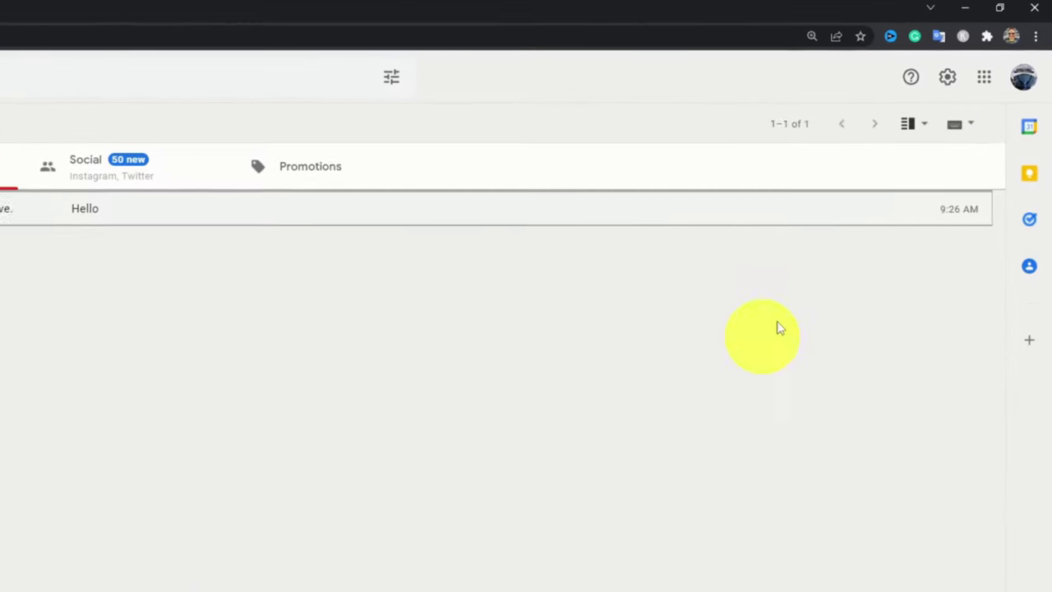
pyautogui.click(946, 82)
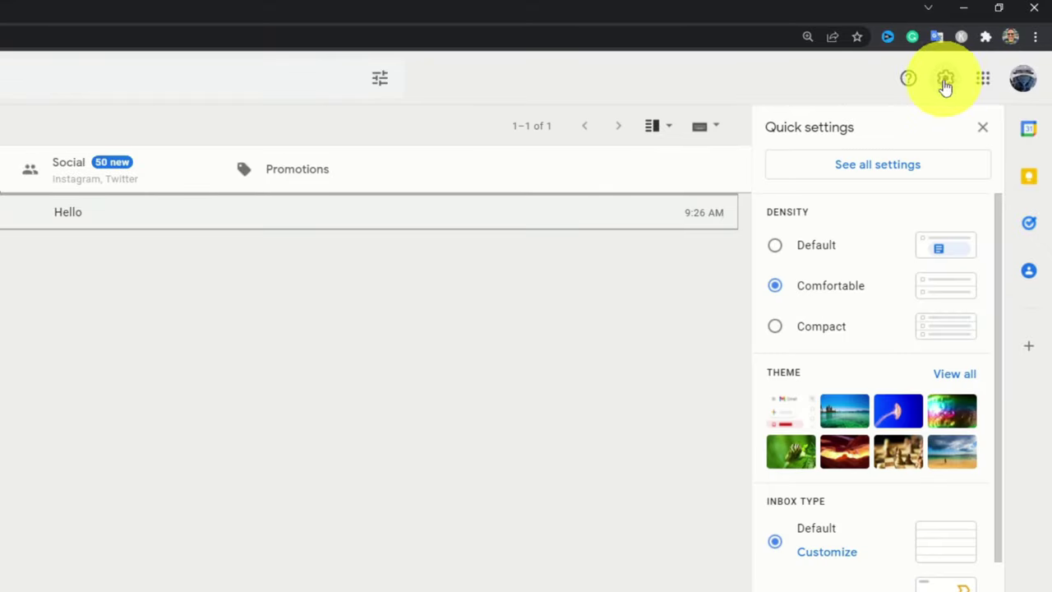
pyautogui.click(954, 376)
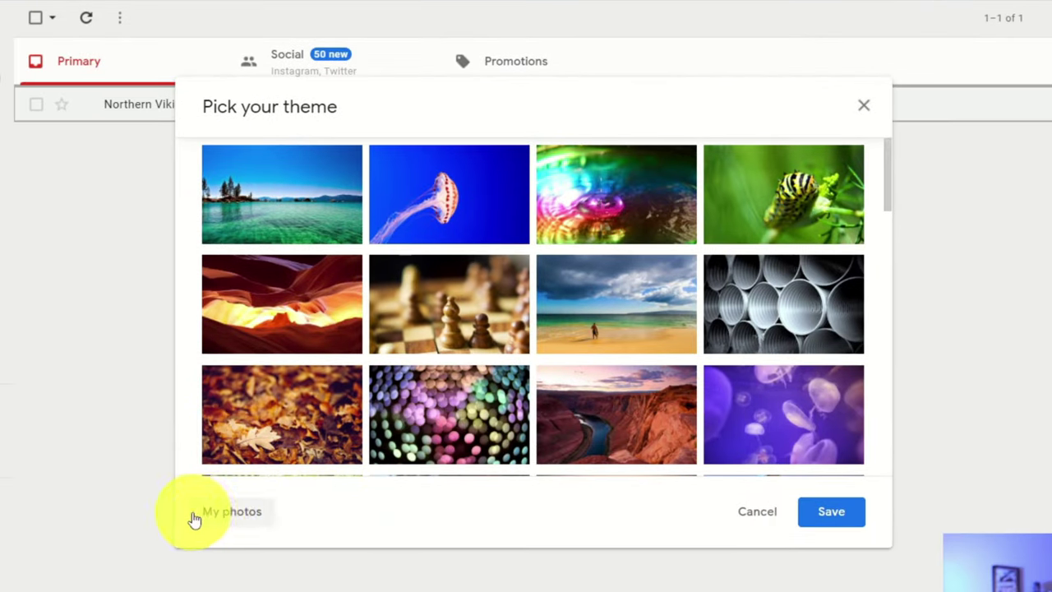
pyautogui.click(244, 518)
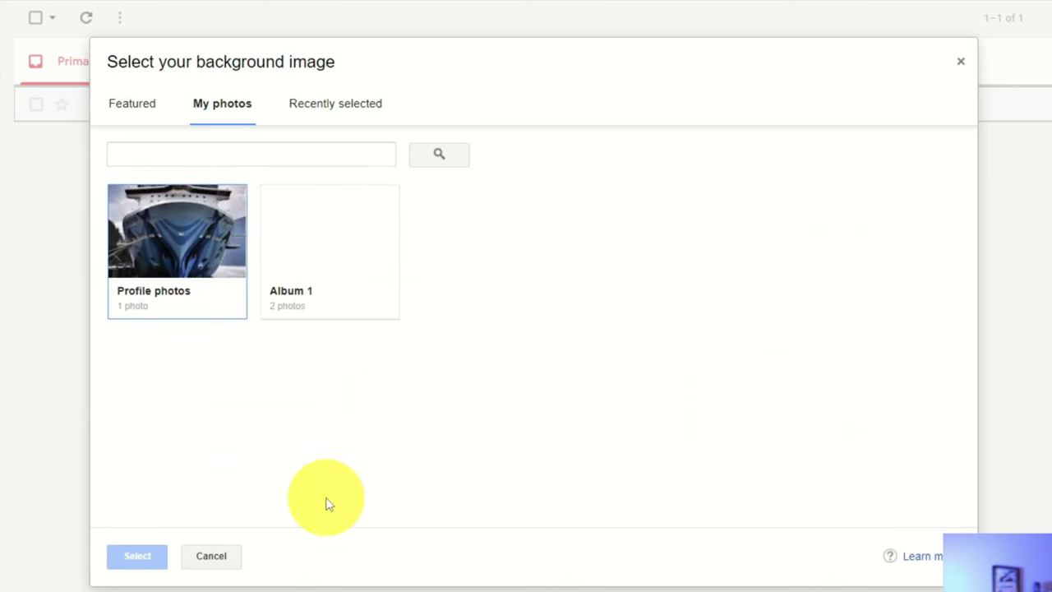
# Step: Pick the lake photo from Album 1 and save it as the Gmail theme
pyautogui.click(336, 267)
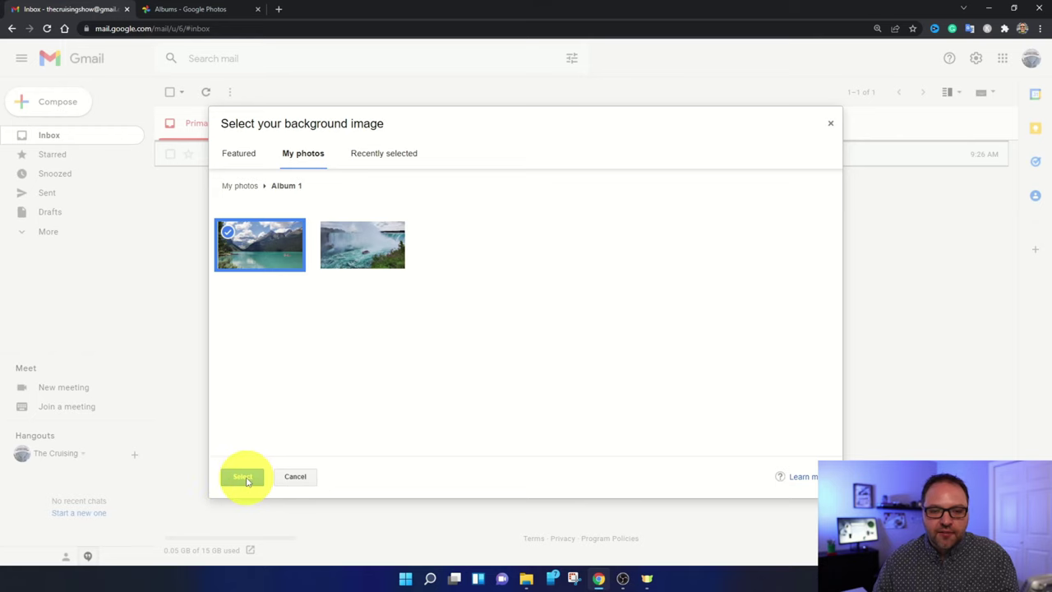
pyautogui.click(245, 477)
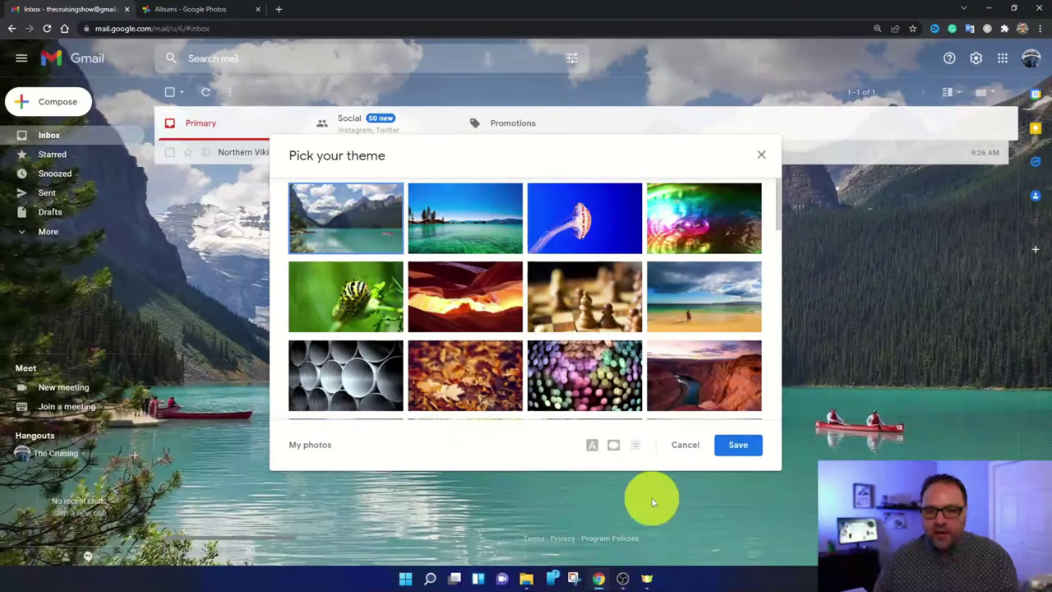
pyautogui.click(739, 448)
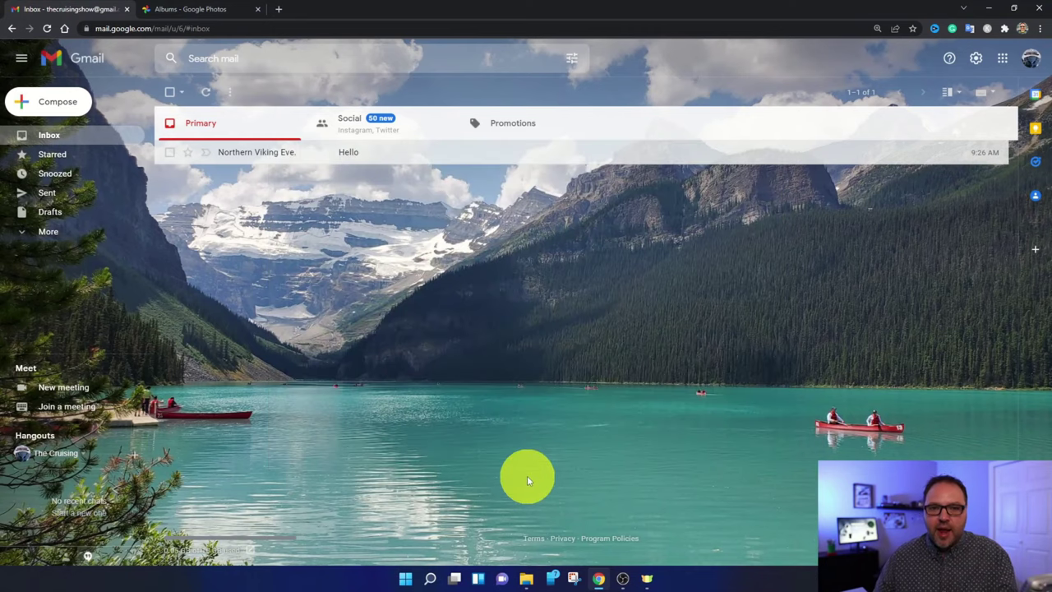